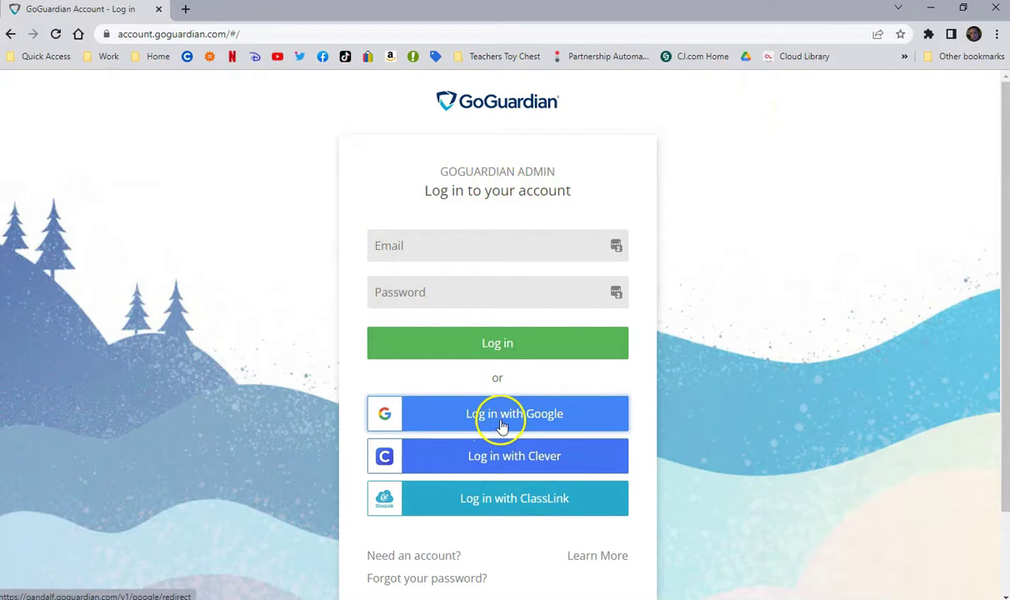
Step: Choose 'Log in with Google' on the GoGuardian login page
{"action": "left_click", "coordinate": [500, 424]}
{"action": "left_click", "coordinate": [500, 415]}
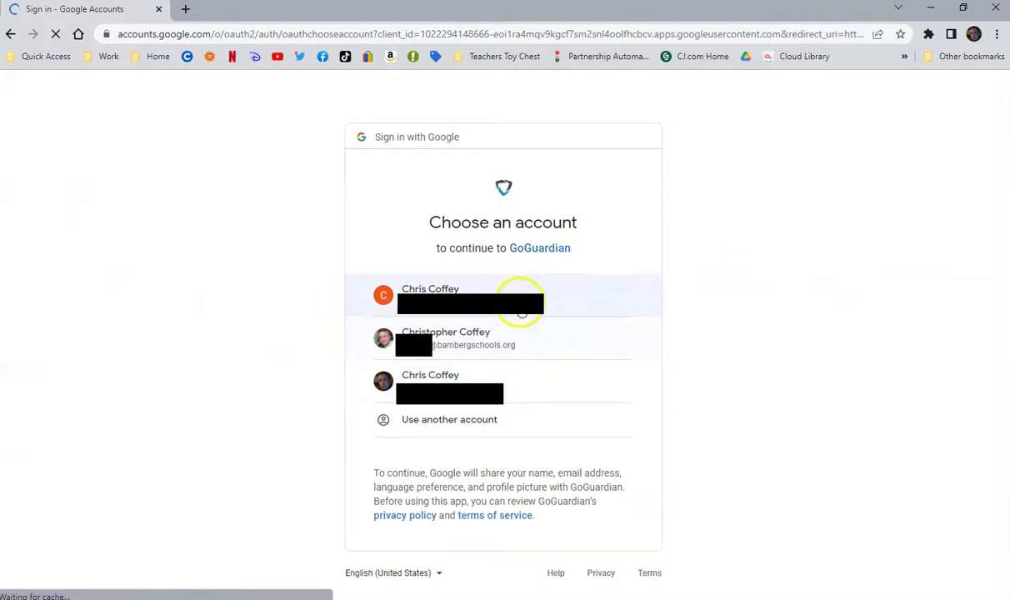
Step: Pick the school Google account and scroll through the Terms of Service to the bottom
{"action": "left_click", "coordinate": [460, 355]}
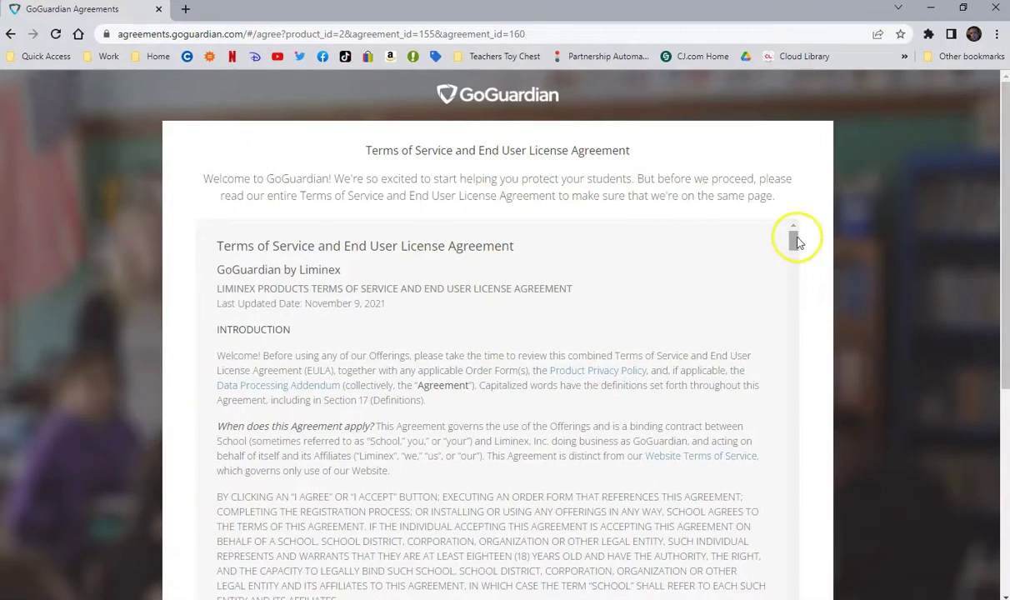
{"action": "left_click_drag", "start_coordinate": [796, 241], "coordinate": [798, 438]}
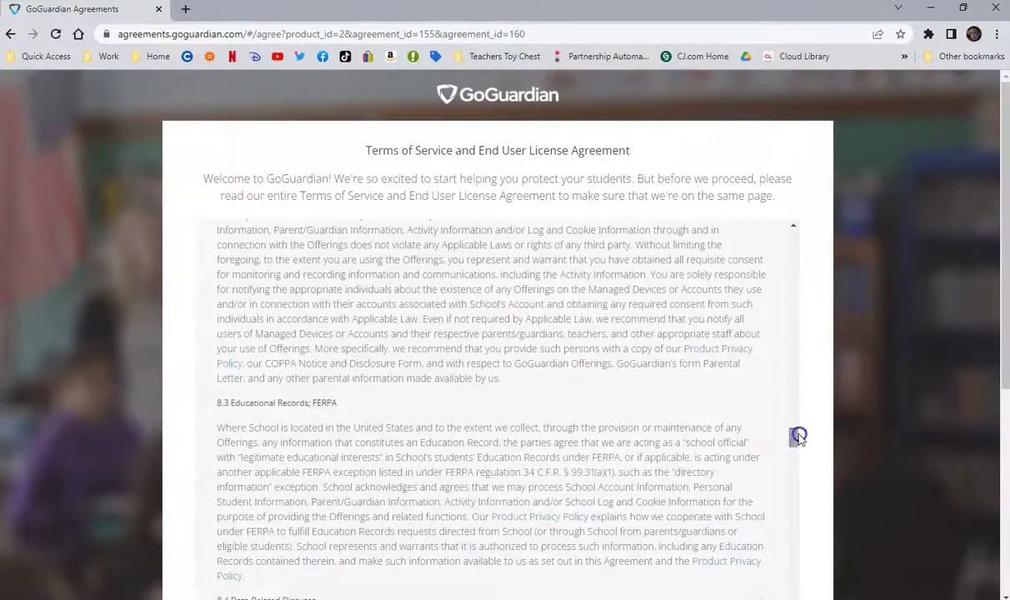
{"action": "scroll", "coordinate": [821, 429], "scroll_direction": "down", "scroll_amount": 4}
{"action": "left_click_drag", "start_coordinate": [794, 88], "coordinate": [780, 433]}
Step: Tick the agreement box and accept the Terms of Service, then the Product Privacy Policy
{"action": "left_click", "coordinate": [223, 406]}
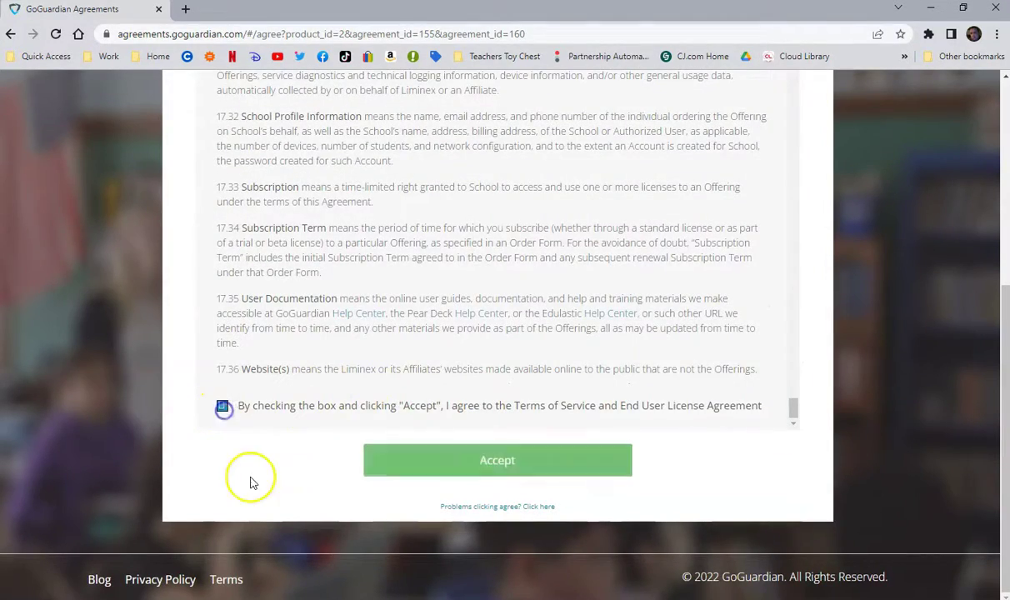
{"action": "left_click", "coordinate": [454, 467]}
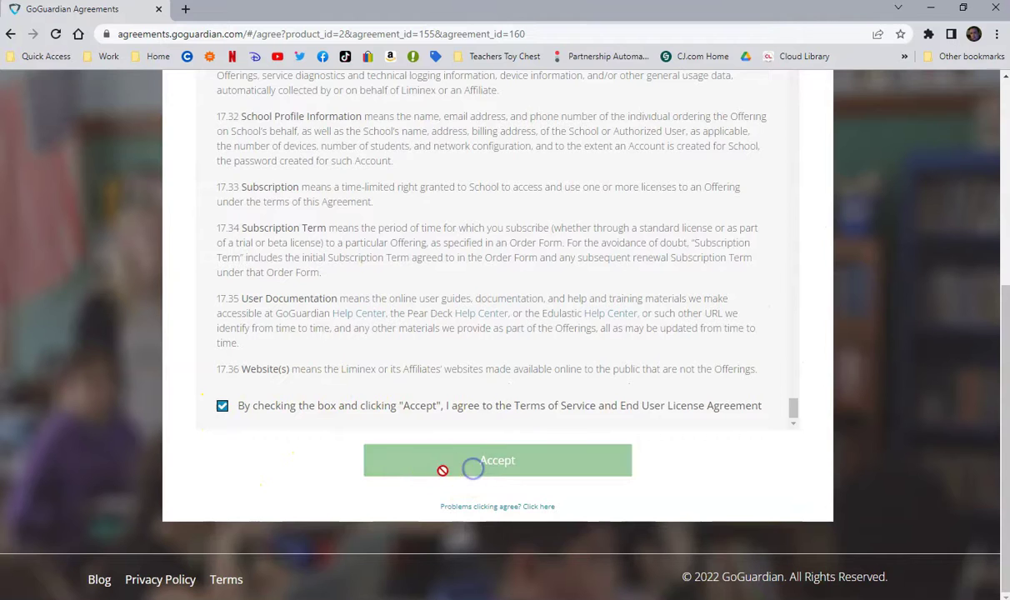
{"action": "left_click", "coordinate": [222, 406]}
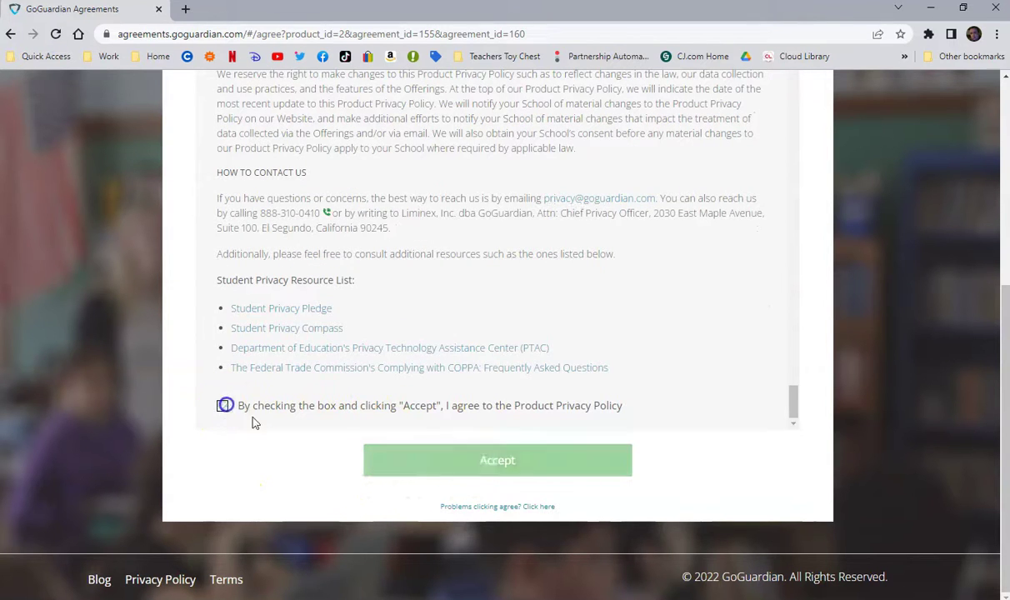
{"action": "left_click", "coordinate": [444, 461]}
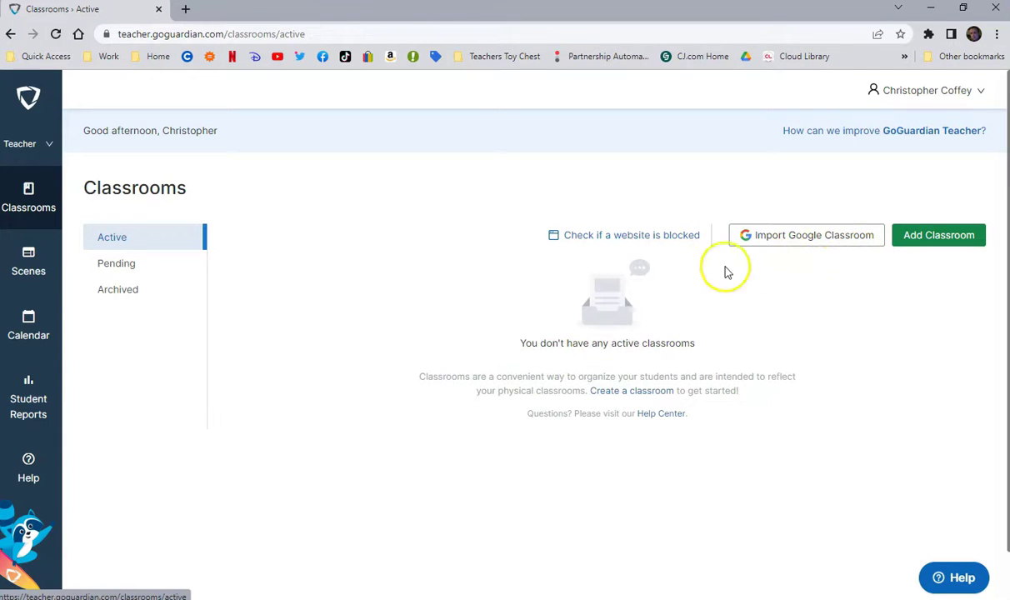
Step: Start Import Google Classroom and grant access with the school Google account
{"action": "left_click", "coordinate": [800, 240]}
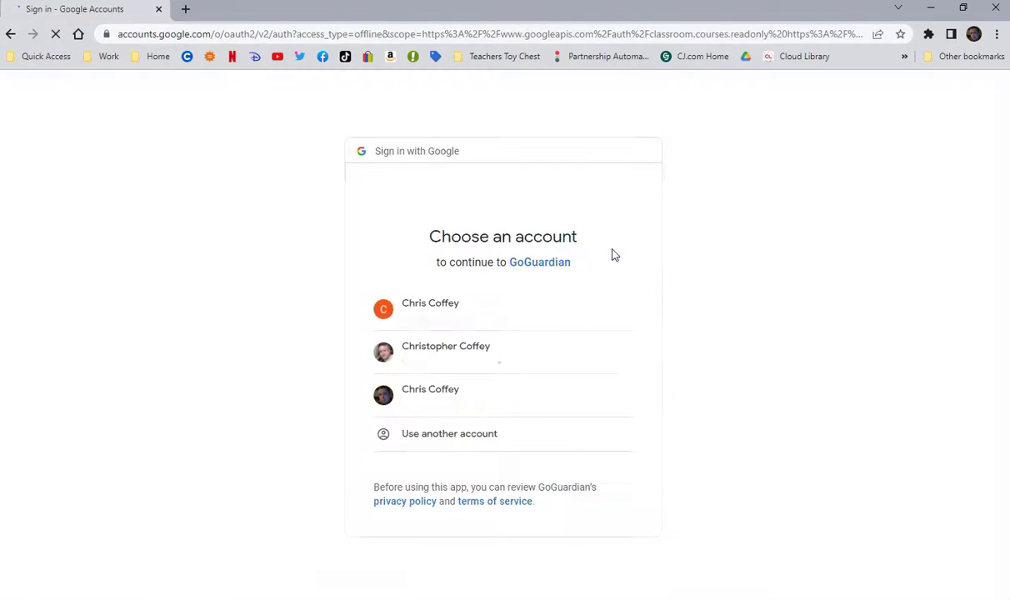
{"action": "left_click", "coordinate": [498, 360]}
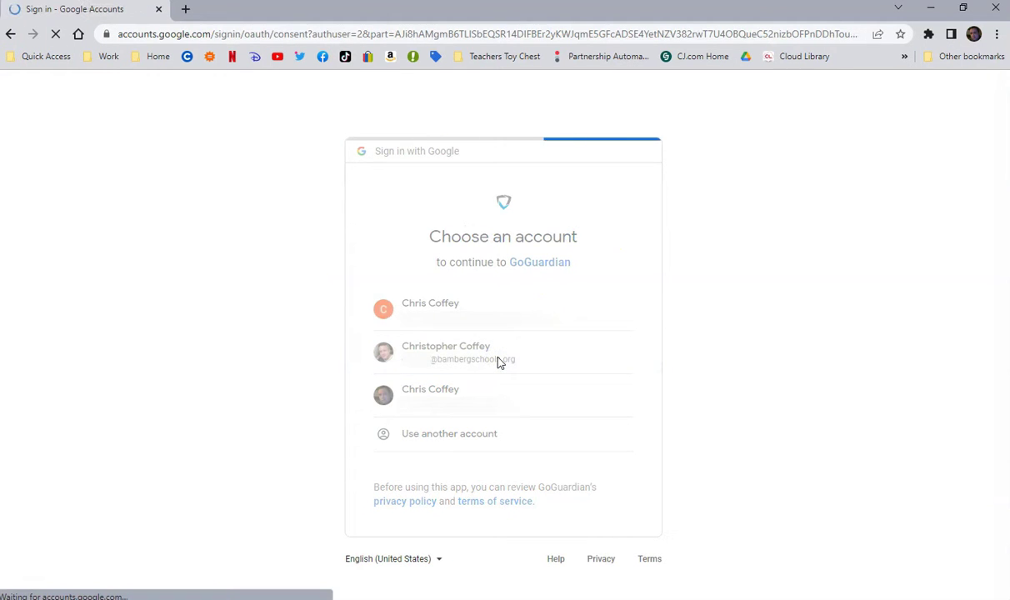
{"action": "scroll", "coordinate": [517, 350], "scroll_direction": "down", "scroll_amount": 4}
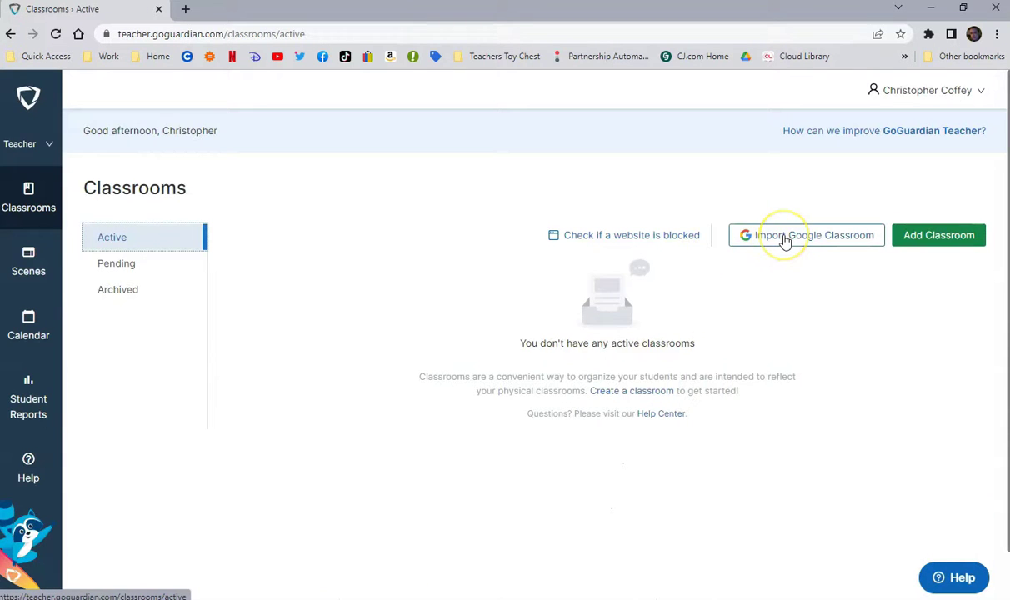
Step: Import 'Copy of Sample class 2' and 'Copy of Sample Class 2022' from the Google Classroom list
{"action": "left_click", "coordinate": [785, 239]}
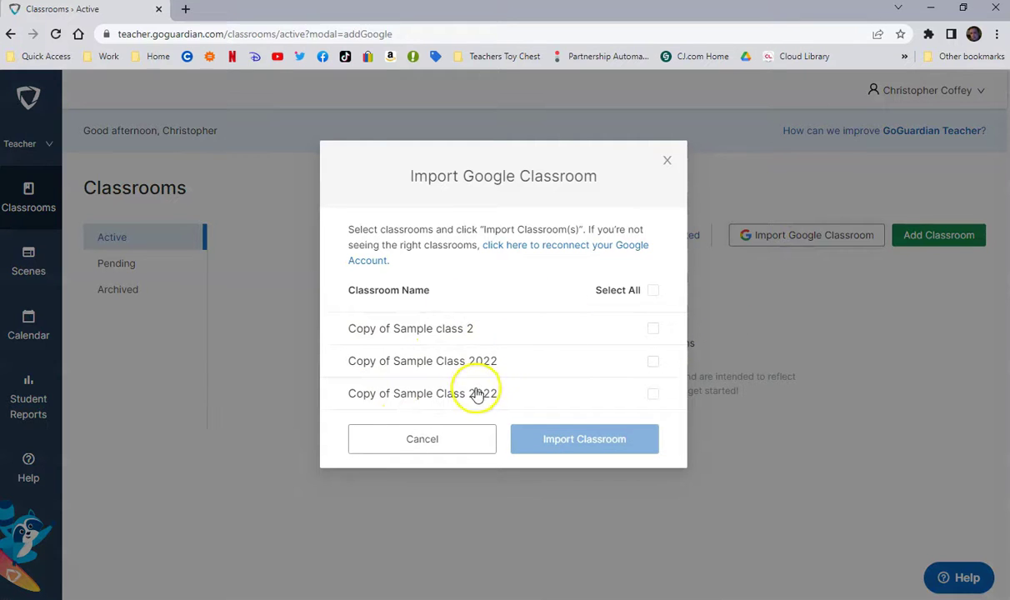
{"action": "left_click", "coordinate": [653, 330]}
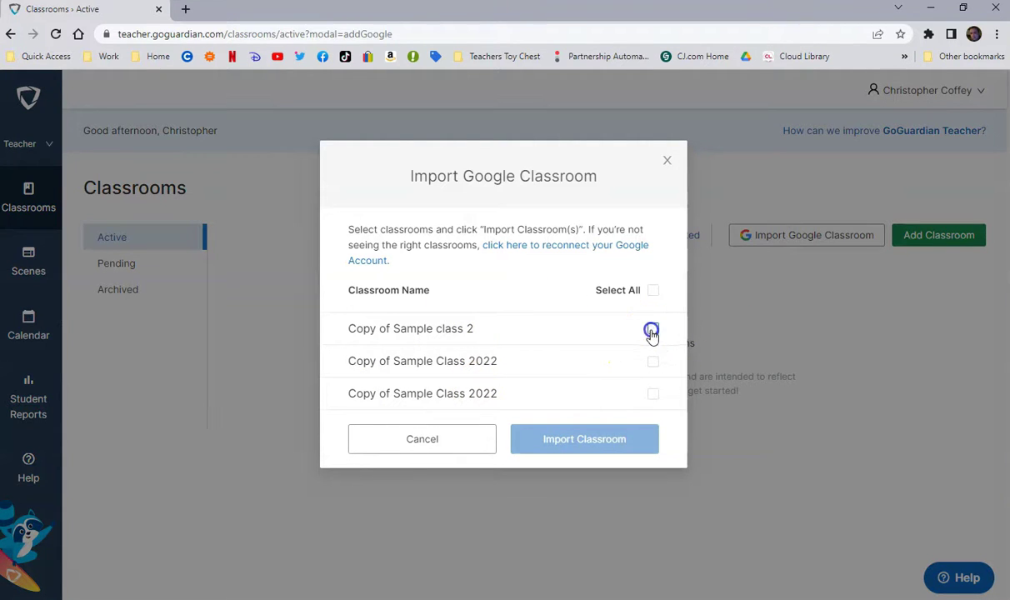
{"action": "left_click", "coordinate": [655, 396]}
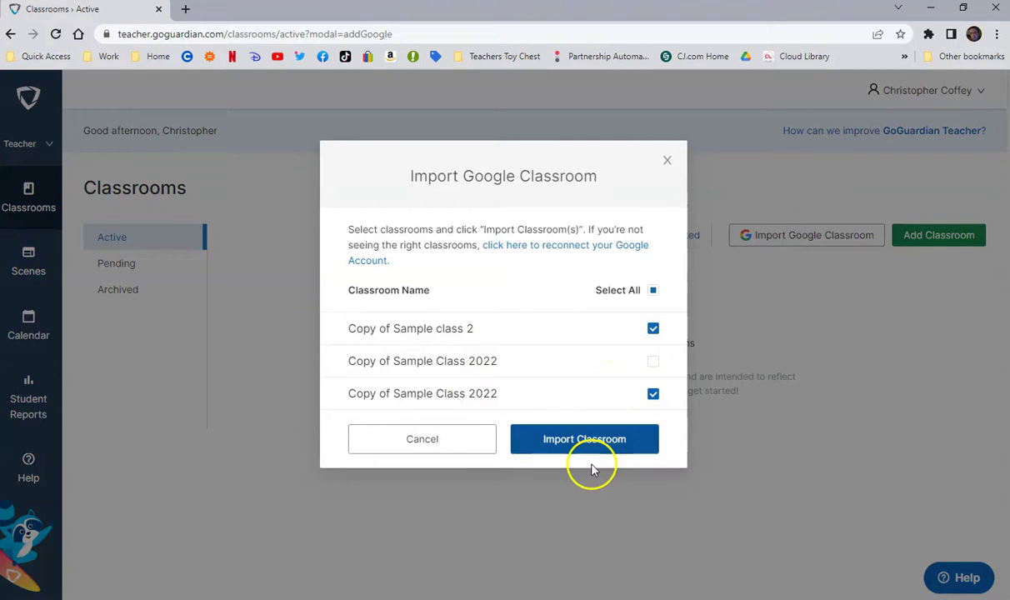
{"action": "left_click", "coordinate": [579, 448]}
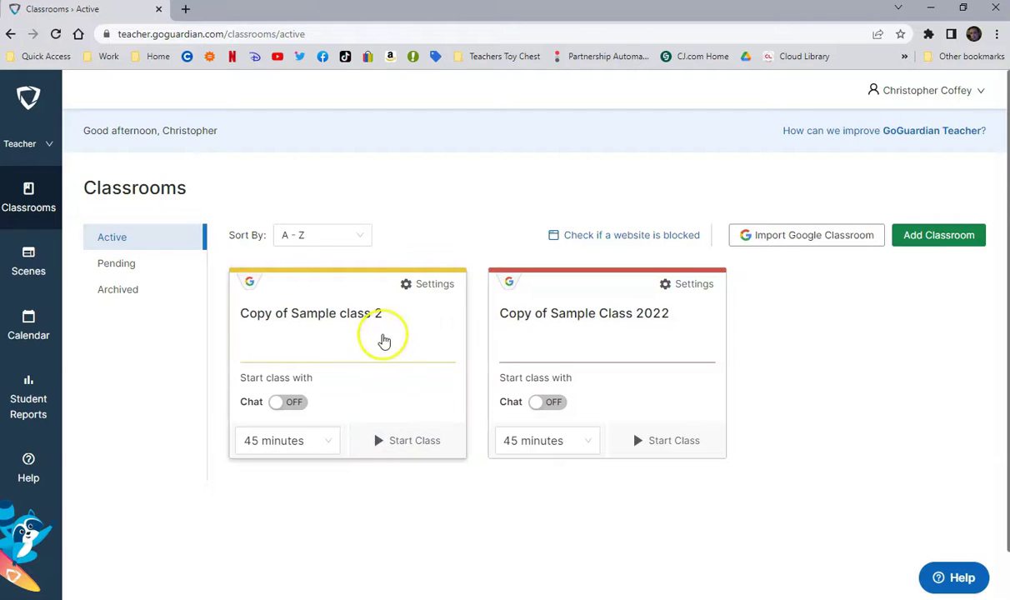
Step: Open the Scheduling settings of Copy of Sample class 2 via Edit Class
{"action": "left_click", "coordinate": [408, 287]}
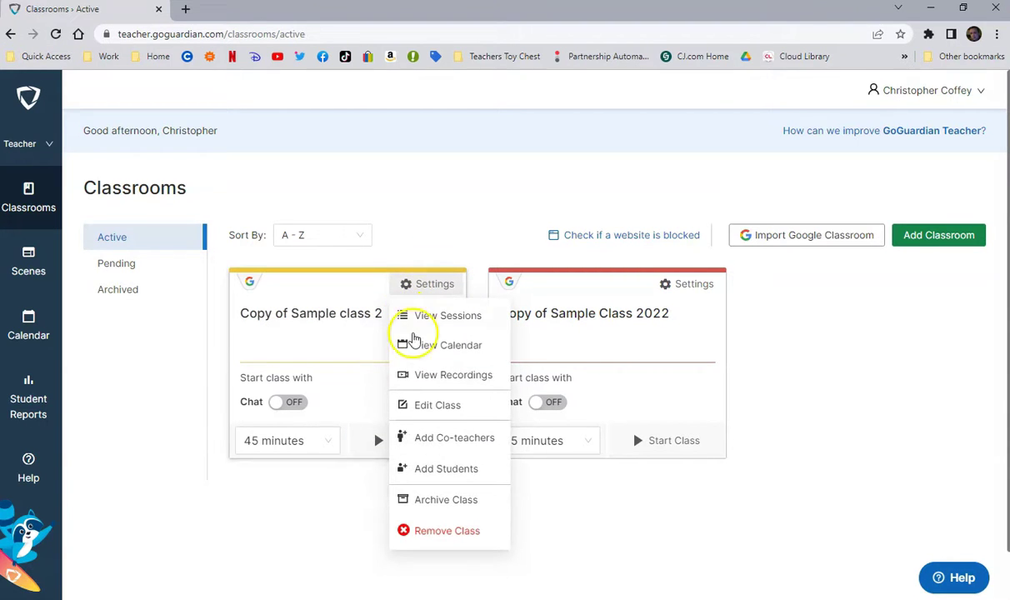
{"action": "left_click", "coordinate": [421, 404]}
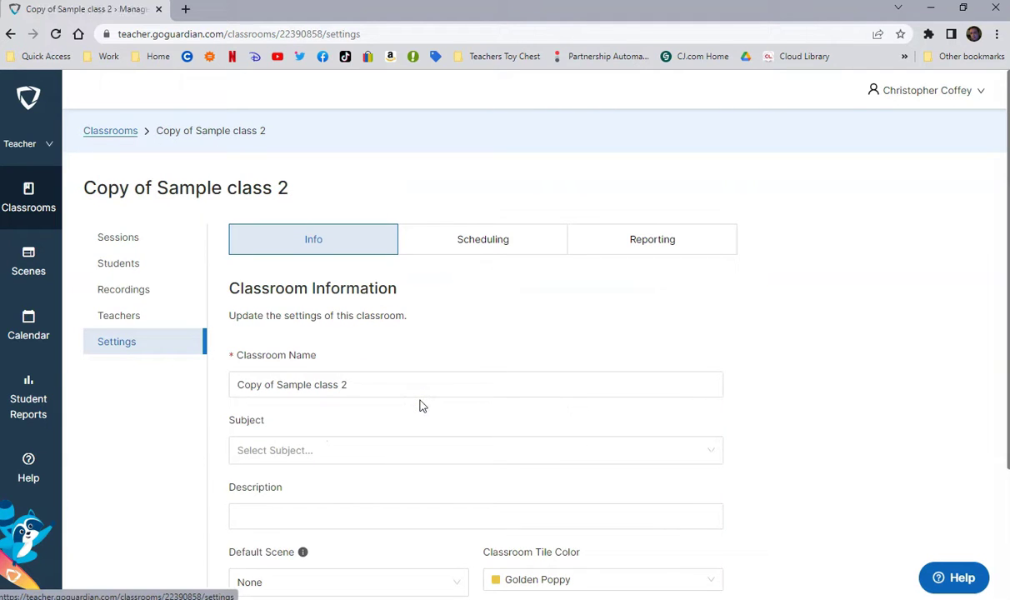
{"action": "left_click", "coordinate": [461, 249]}
{"action": "scroll", "coordinate": [447, 326], "scroll_direction": "down", "scroll_amount": 1}
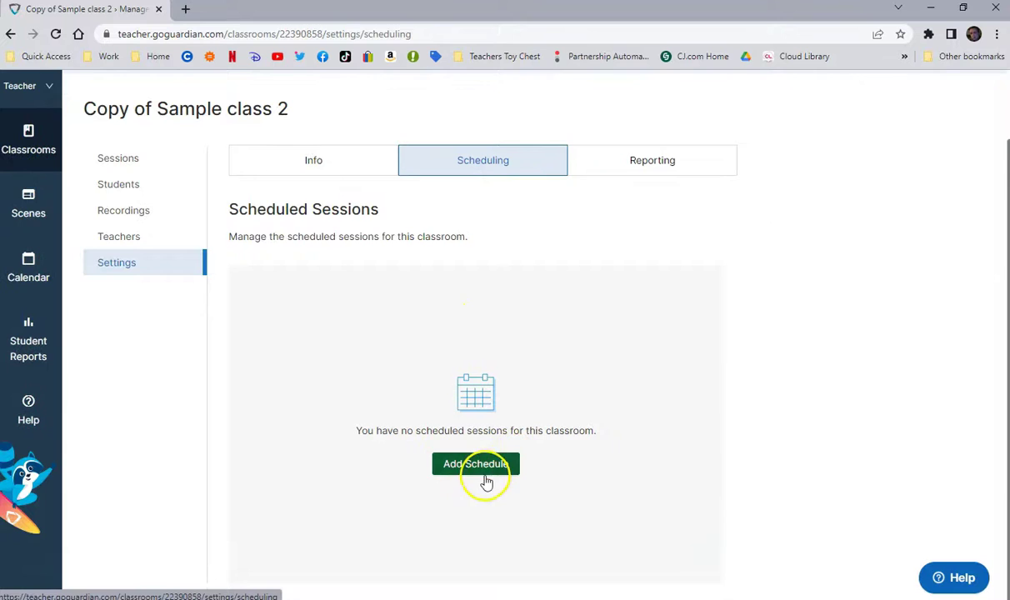
Step: Add a Monday–Friday schedule running 08:00 AM to 09:30 AM
{"action": "left_click", "coordinate": [486, 482]}
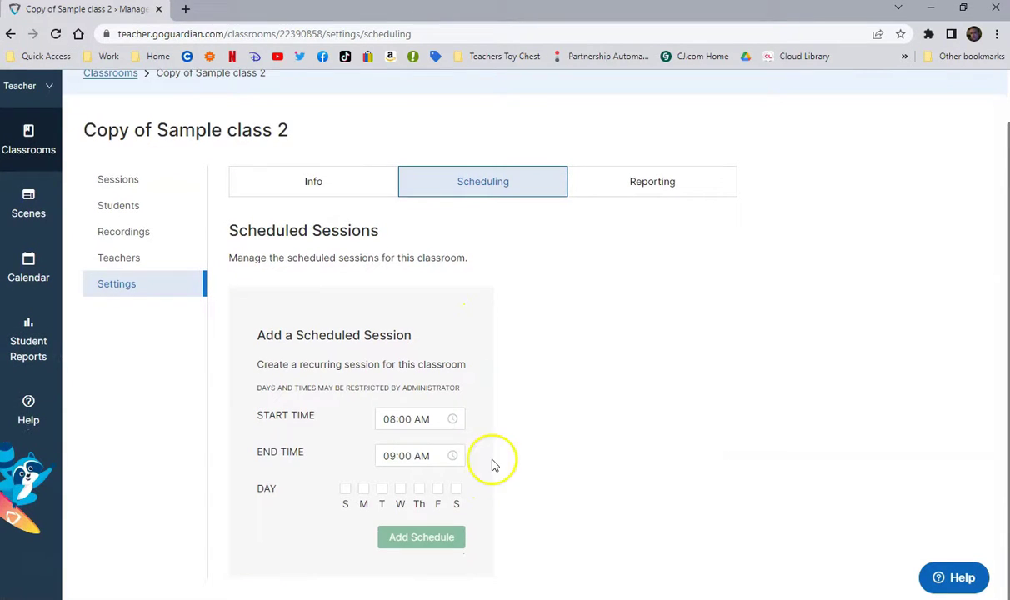
{"action": "left_click", "coordinate": [455, 451]}
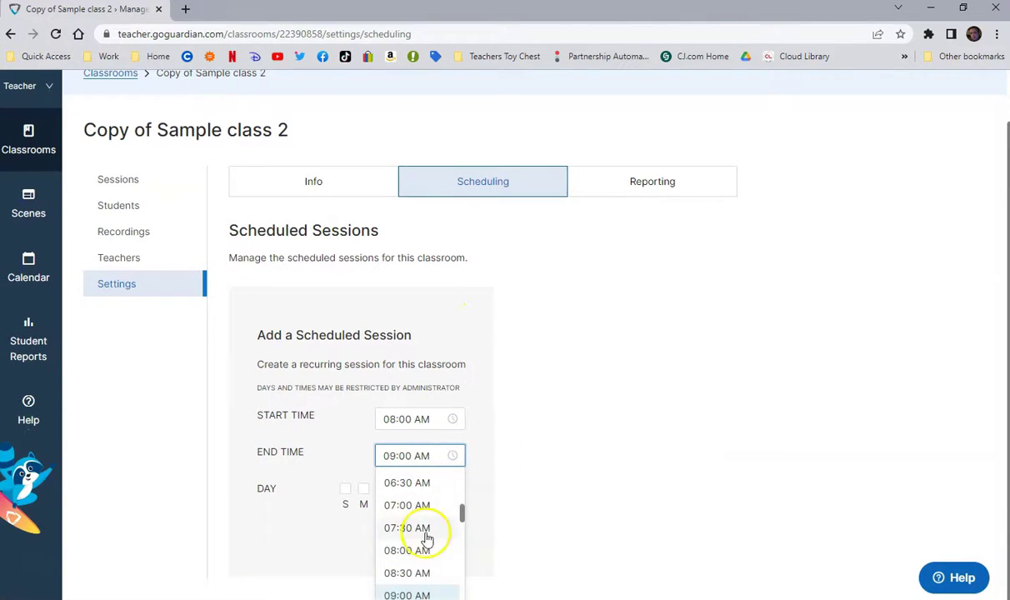
{"action": "scroll", "coordinate": [428, 546], "scroll_direction": "down", "scroll_amount": 3}
{"action": "left_click", "coordinate": [410, 479]}
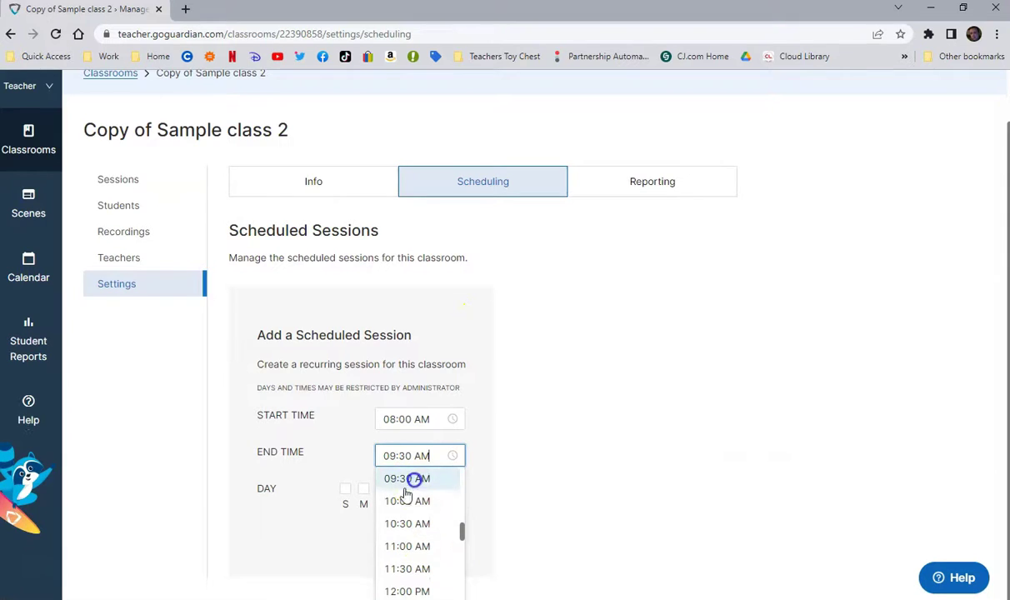
{"action": "left_click", "coordinate": [334, 518]}
{"action": "left_click", "coordinate": [363, 490]}
{"action": "left_click", "coordinate": [382, 490]}
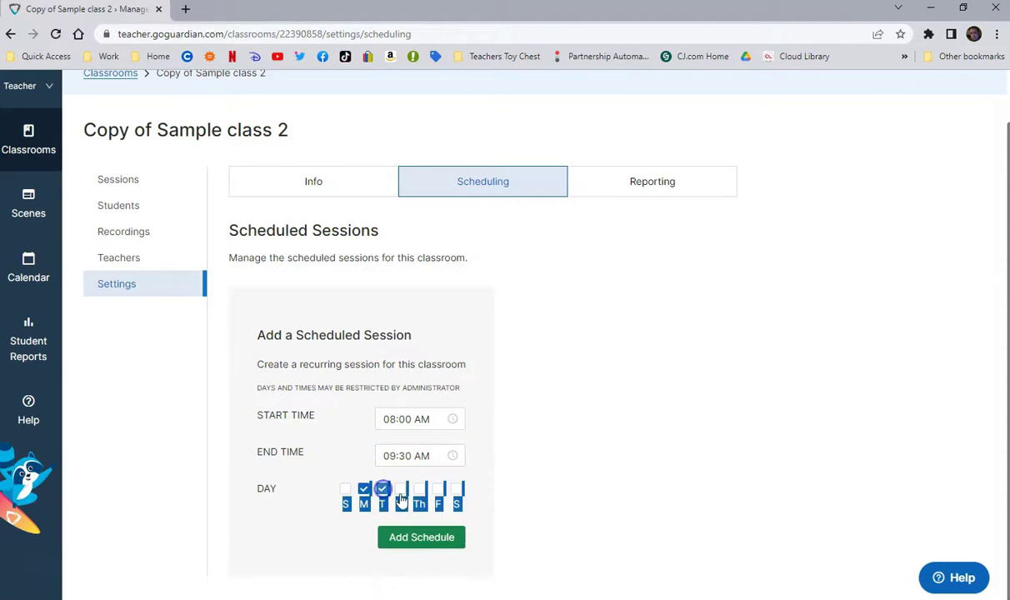
{"action": "left_click", "coordinate": [438, 491]}
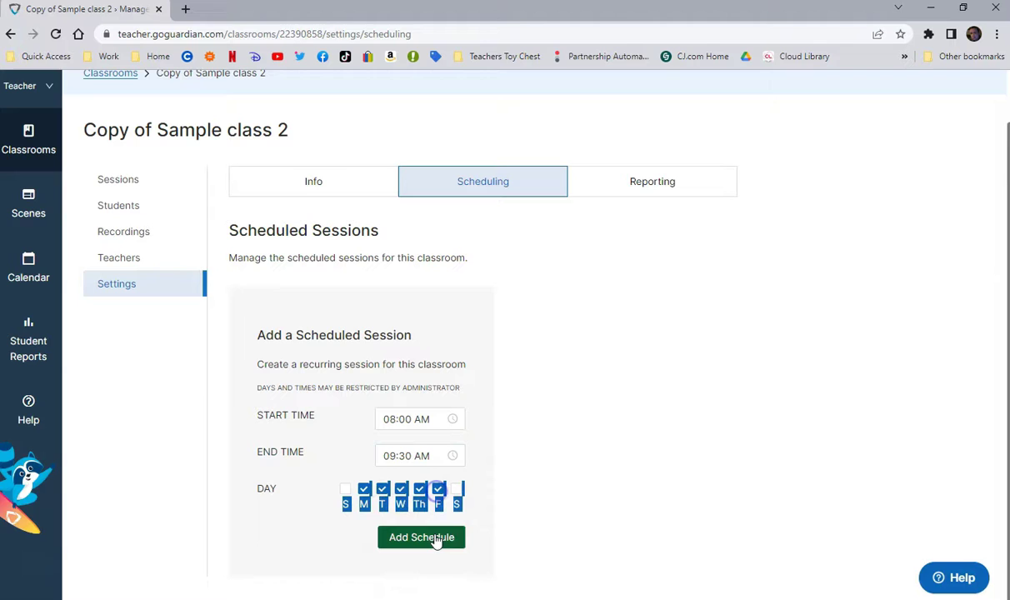
{"action": "left_click", "coordinate": [433, 538]}
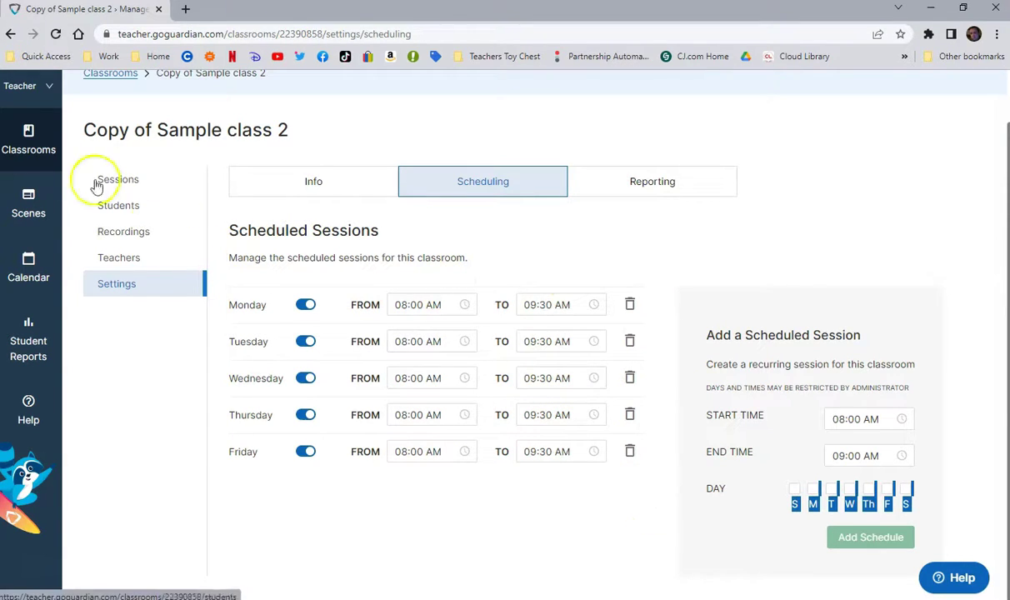
Step: Check Copy of Sample Class 2022's Scheduling tab shows no sessions, then go back to Classrooms
{"action": "left_click", "coordinate": [28, 155]}
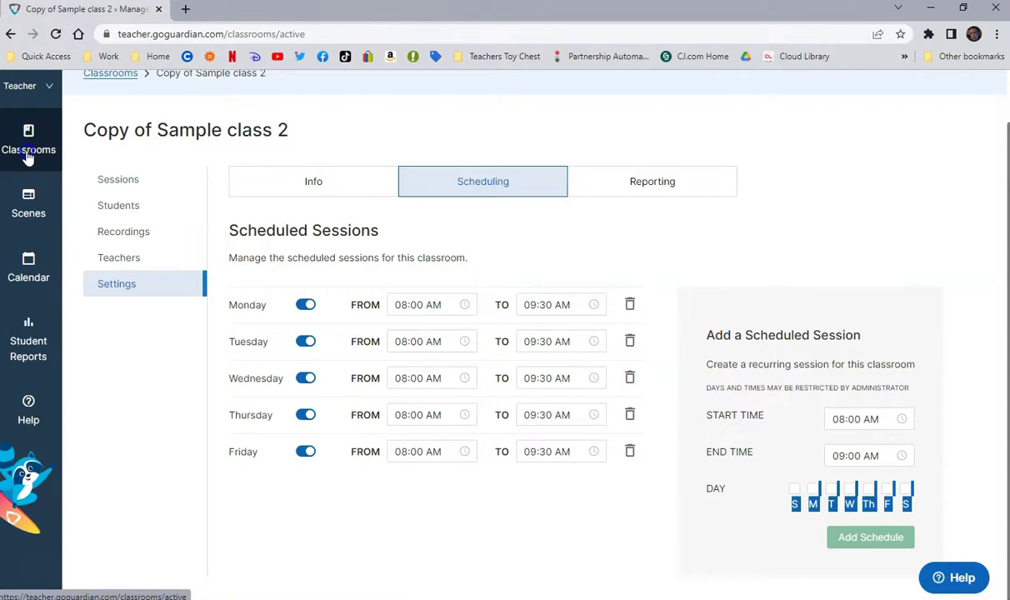
{"action": "left_click", "coordinate": [761, 267]}
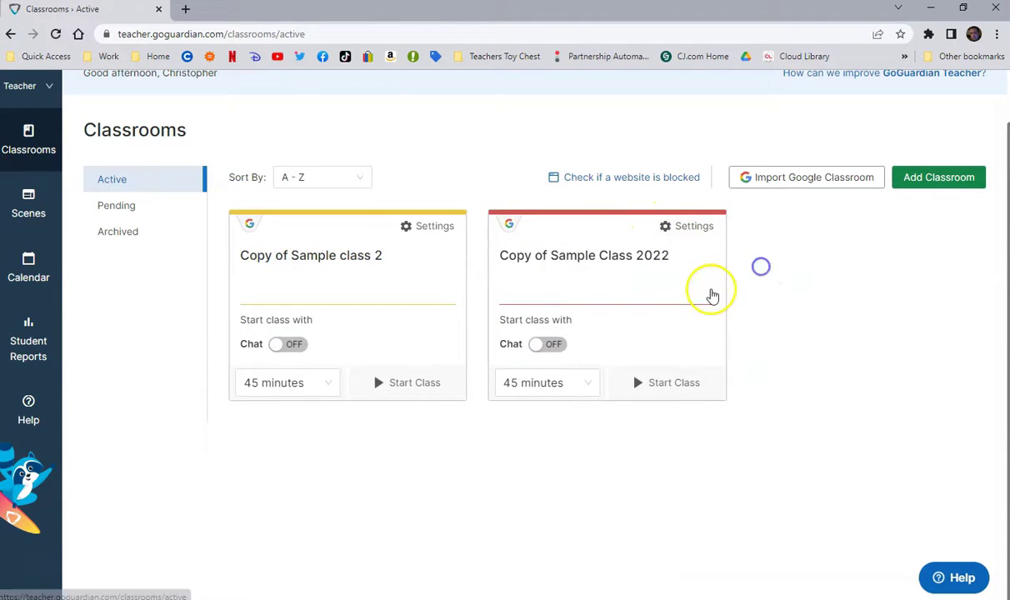
{"action": "left_click", "coordinate": [670, 228]}
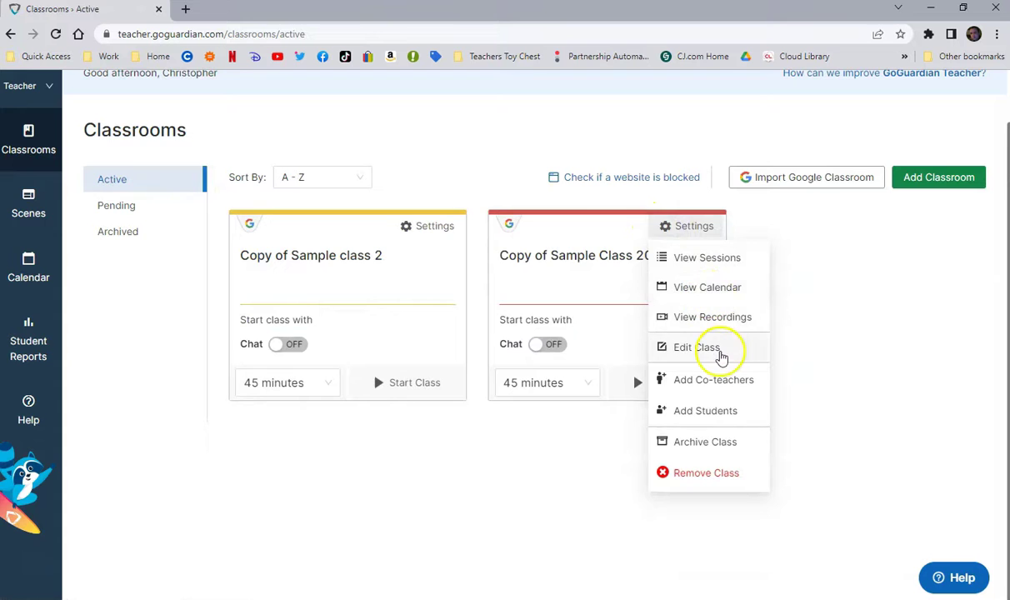
{"action": "left_click", "coordinate": [721, 357]}
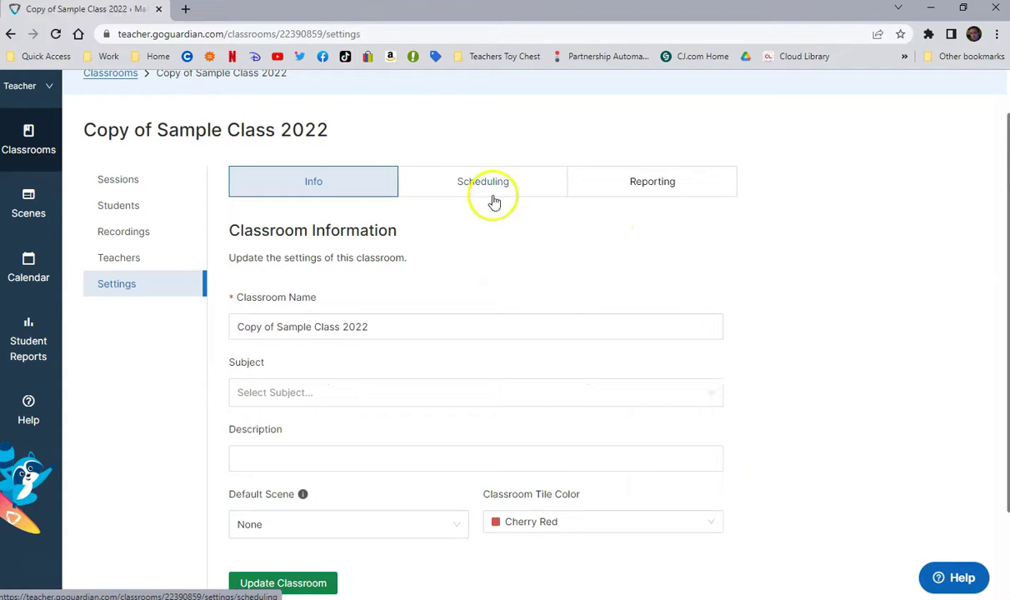
{"action": "left_click", "coordinate": [492, 195]}
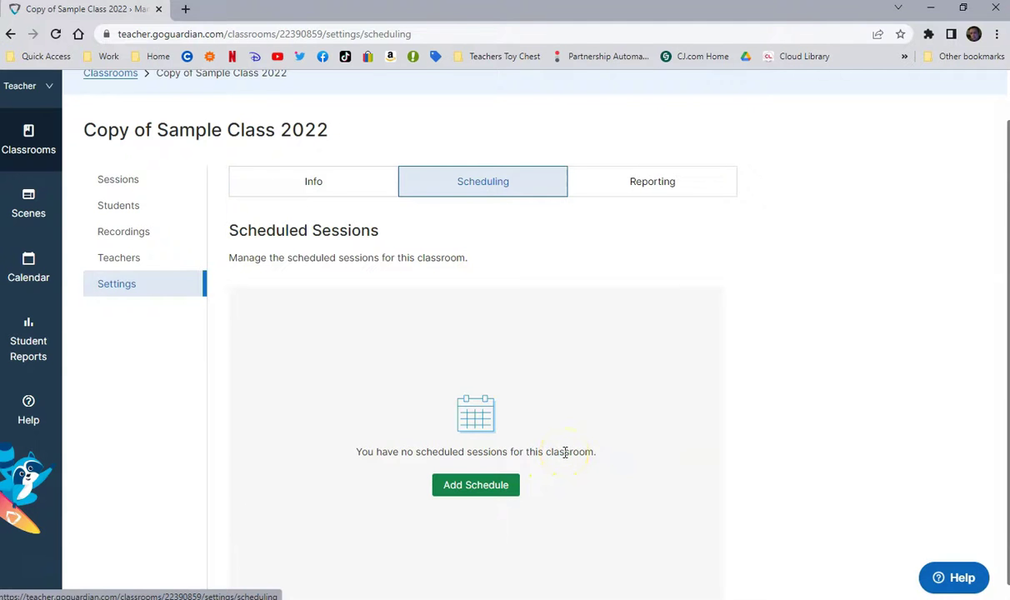
{"action": "left_click", "coordinate": [45, 143]}
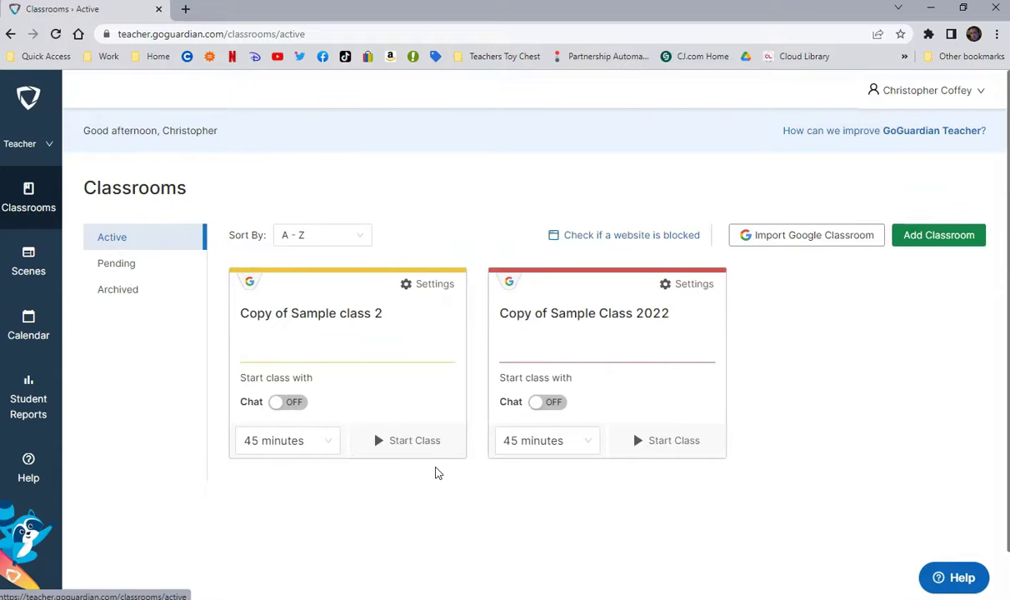